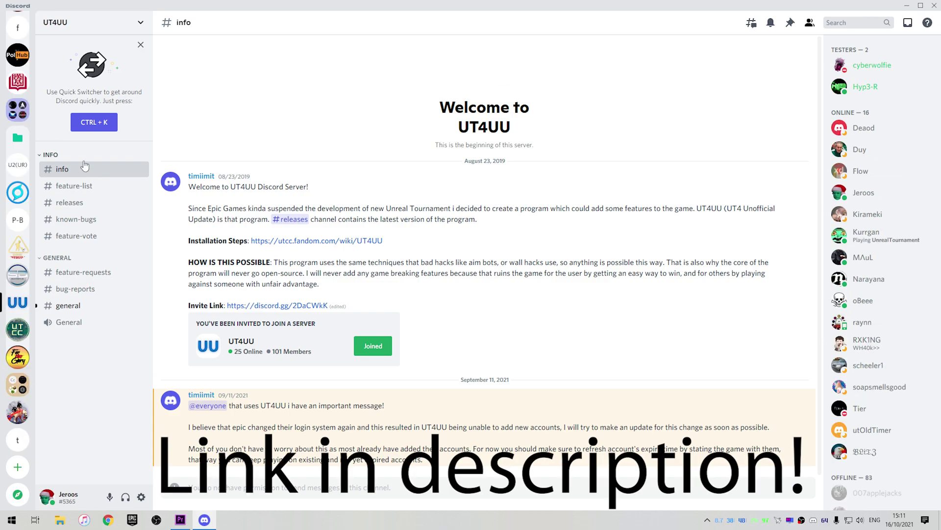
Download UT4UU version 7 from the Discord server's releases channel and open the UT4UU_v7.zip archive.
left_click(97, 203)
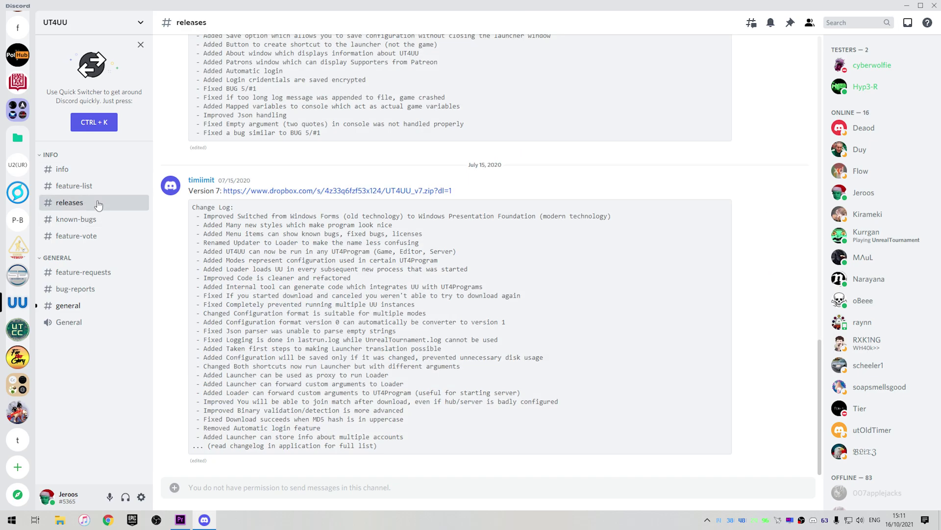
left_click(330, 192)
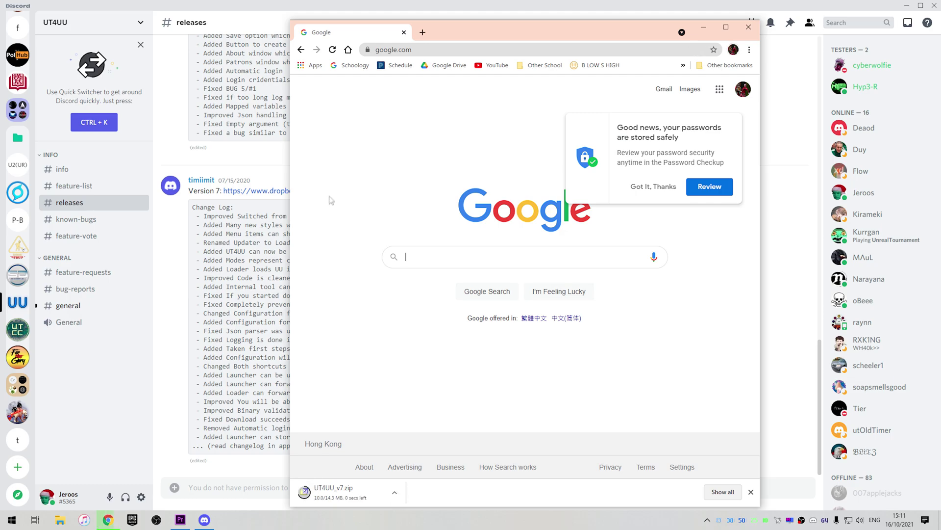
left_click(351, 496)
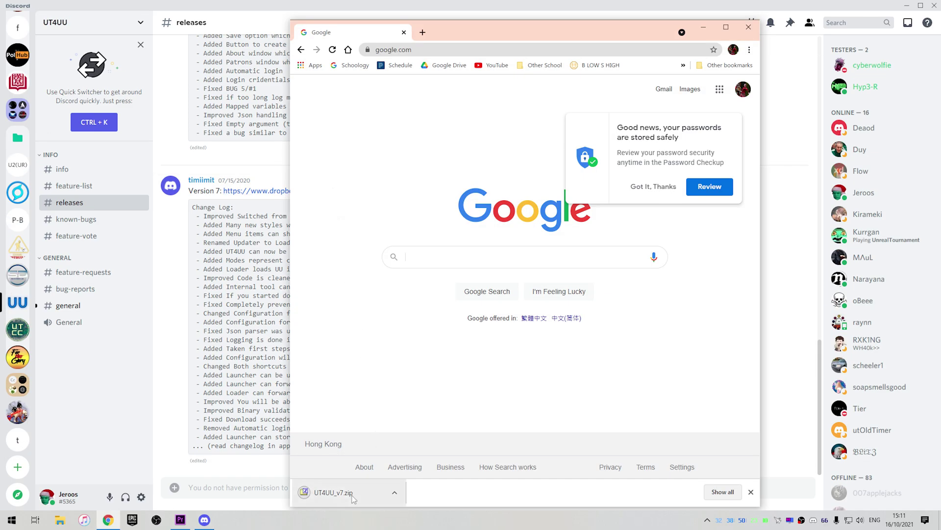
left_click(351, 498)
Extract the UT4UU folder from the archive to the desktop and run Launcher.exe from it.
left_click_drag(170, 266, 70, 296)
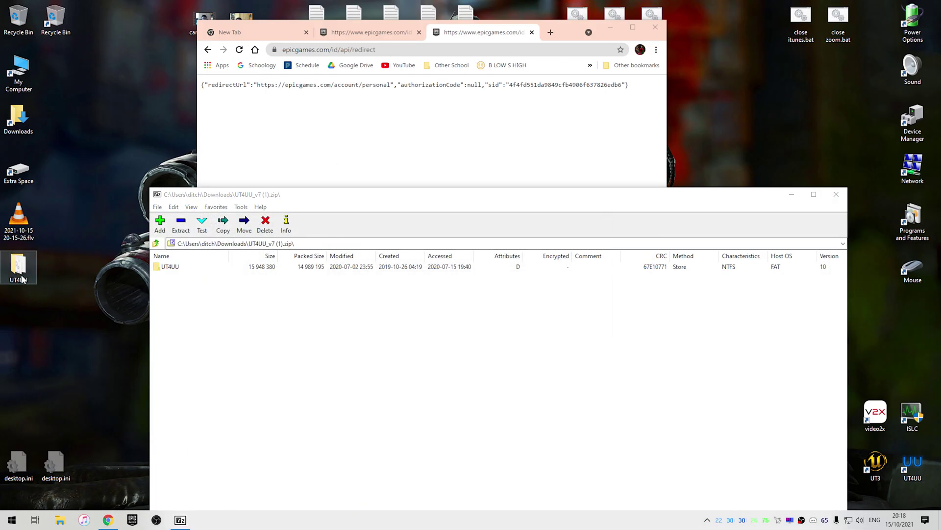
left_click(836, 194)
double_click(21, 265)
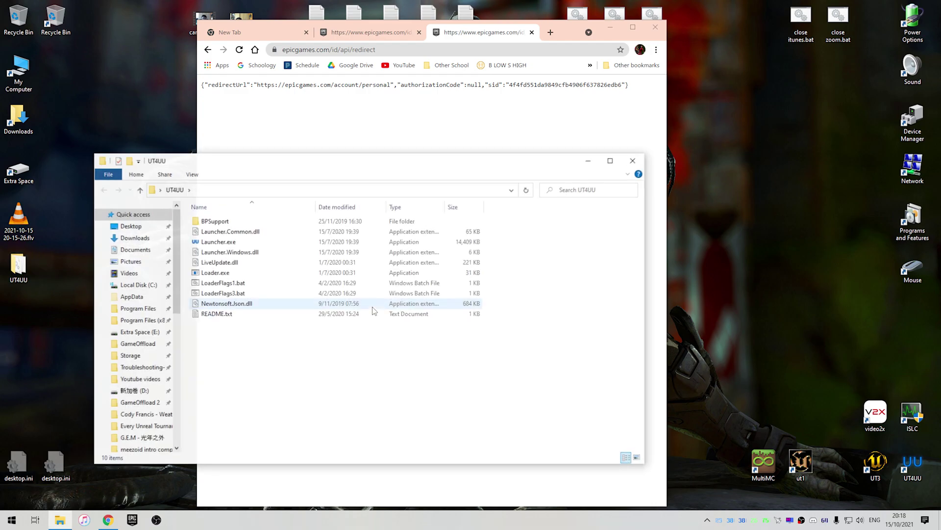
double_click(222, 242)
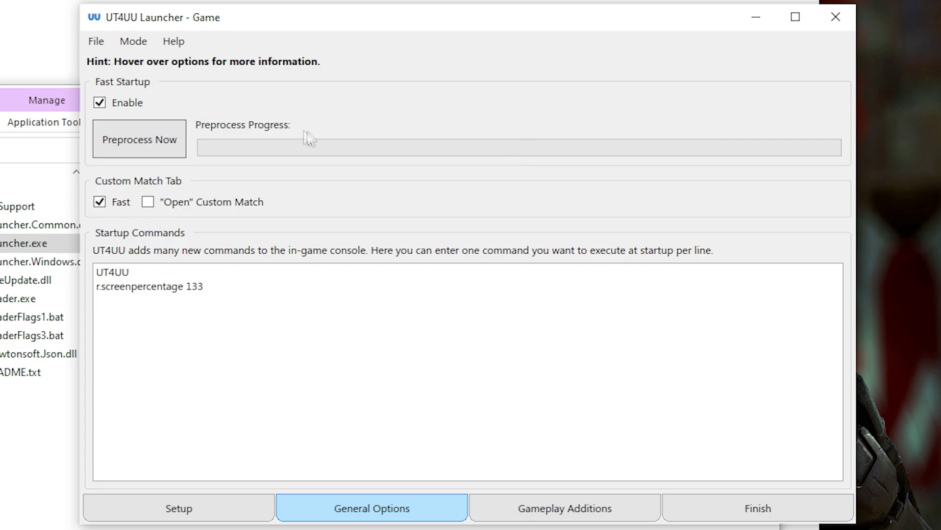
Set the UT4 game executable to UE4-Win64-Shipping.exe in E:\GameOffload\UnrealTournament\Engine\Binaries\Win64.
left_click(214, 516)
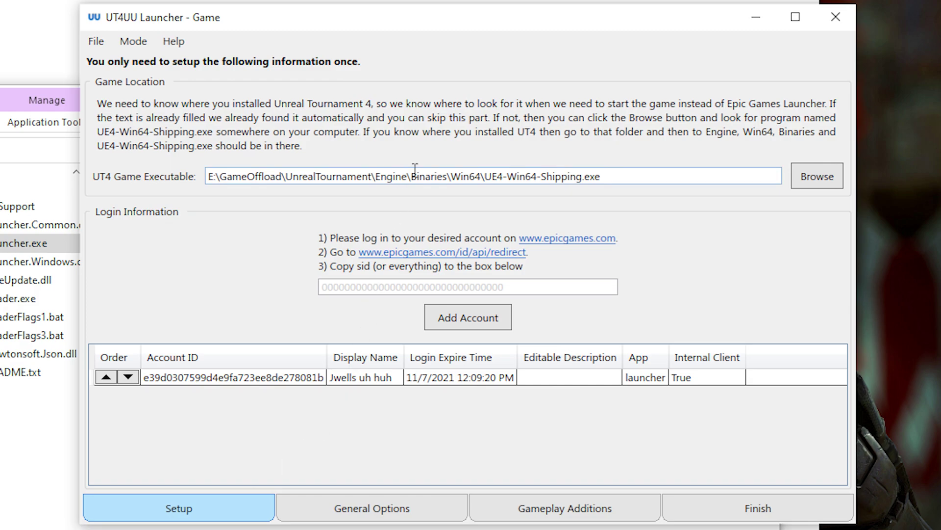
left_click_drag(605, 176, 216, 177)
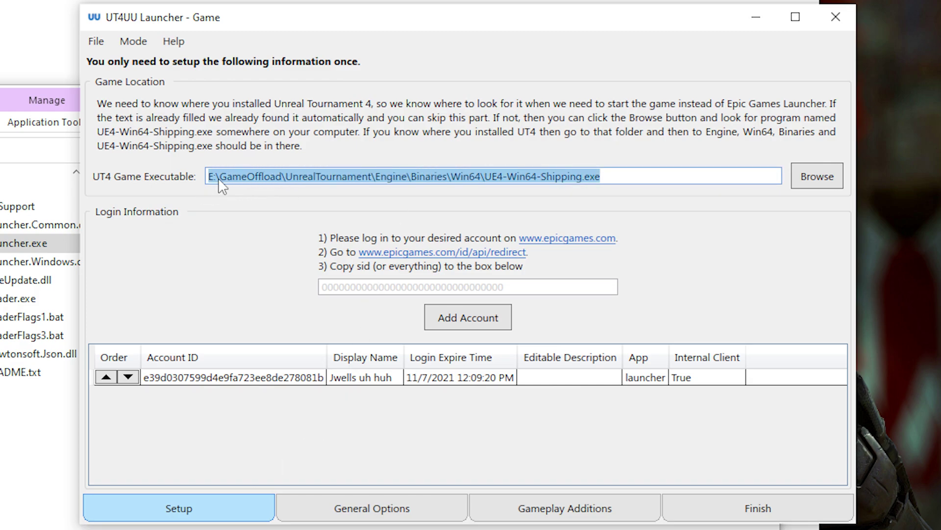
left_click(233, 176)
mouse_move(616, 175)
left_mouse_down()
mouse_move(206, 176)
mouse_move(663, 173)
mouse_move(608, 177)
left_mouse_up()
left_click(817, 177)
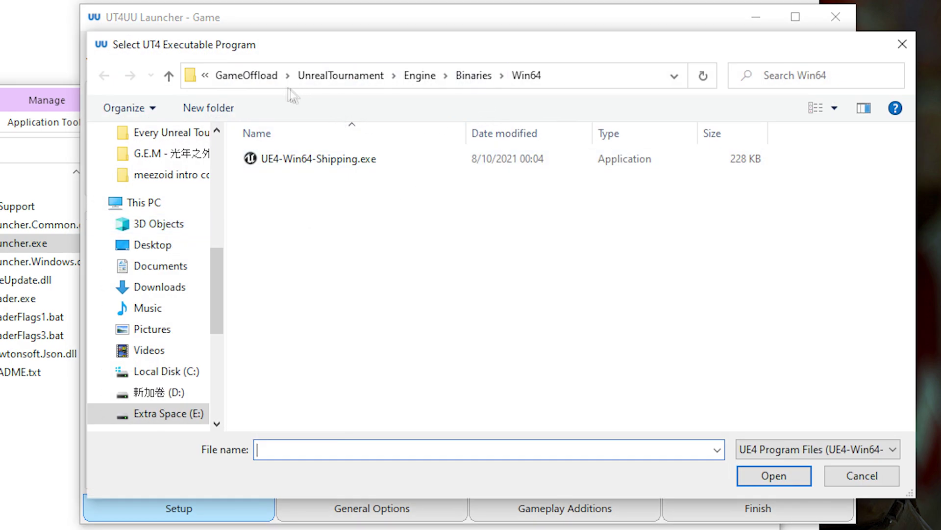
left_click(246, 75)
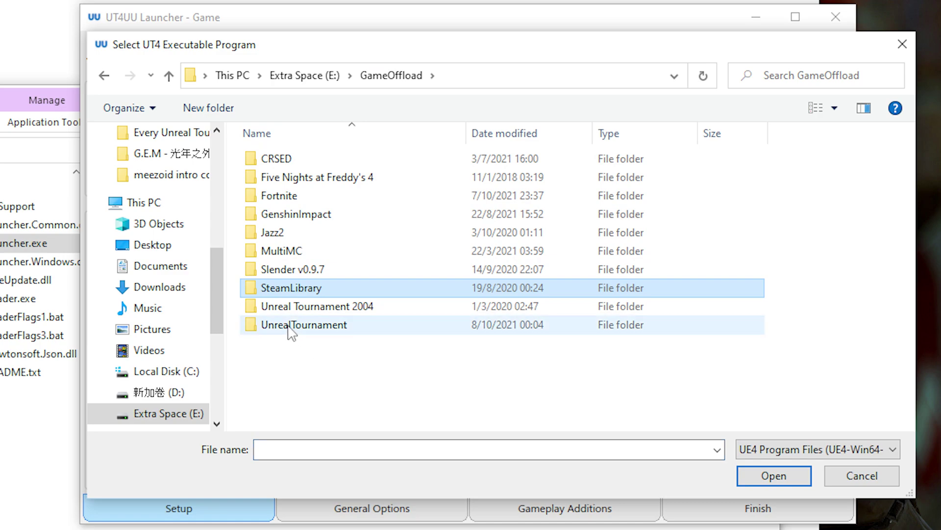
double_click(307, 325)
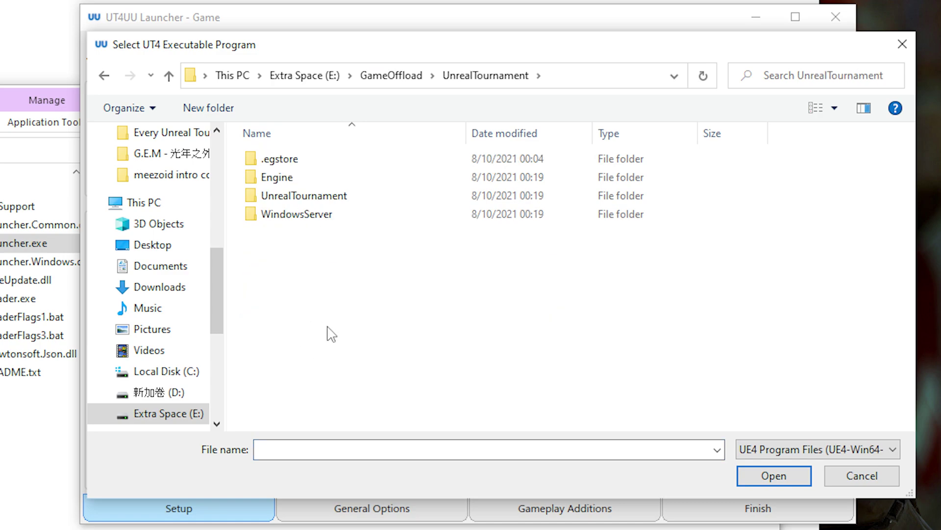
double_click(277, 178)
double_click(318, 160)
double_click(275, 177)
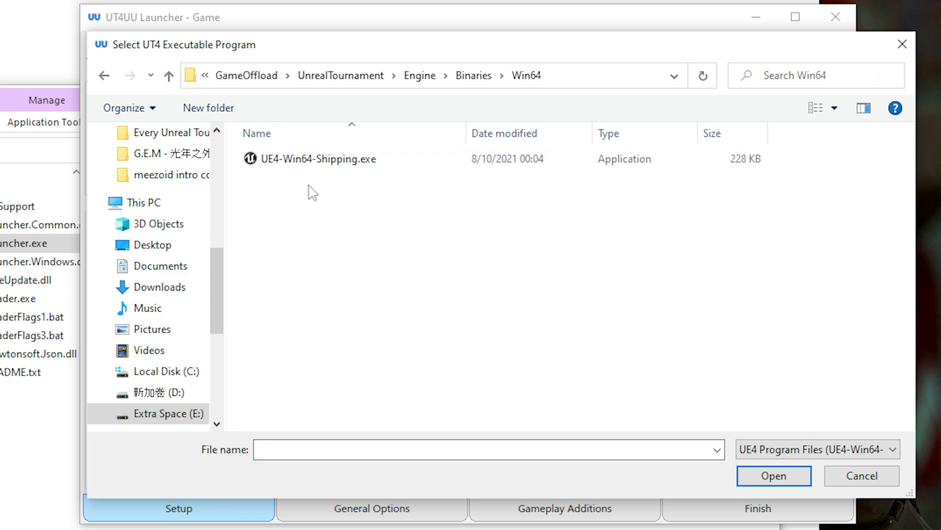
double_click(311, 163)
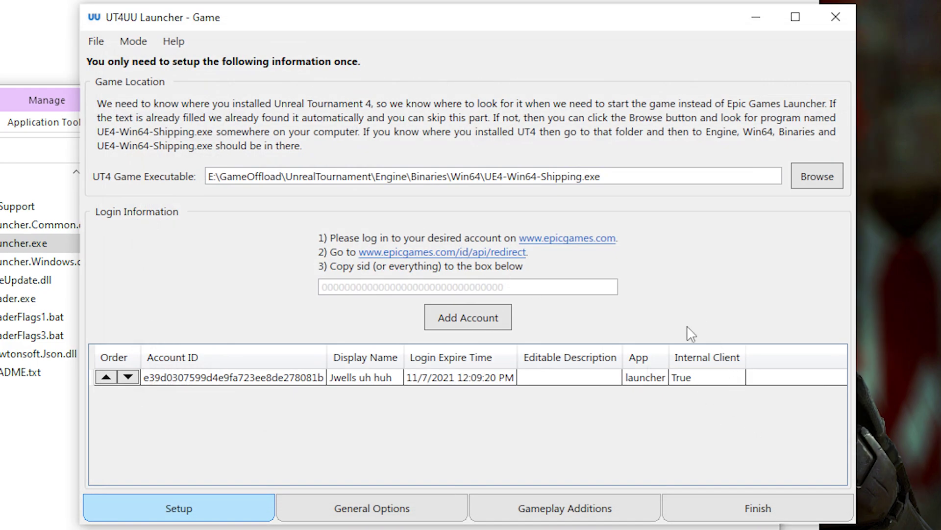
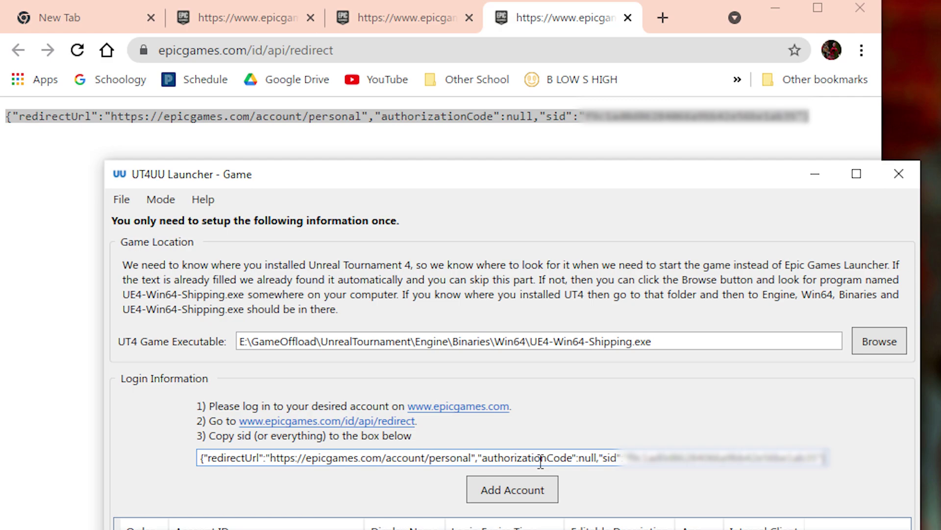
Add the Epic Games account using the pasted session data and accept the removal of its other logins.
left_click(504, 489)
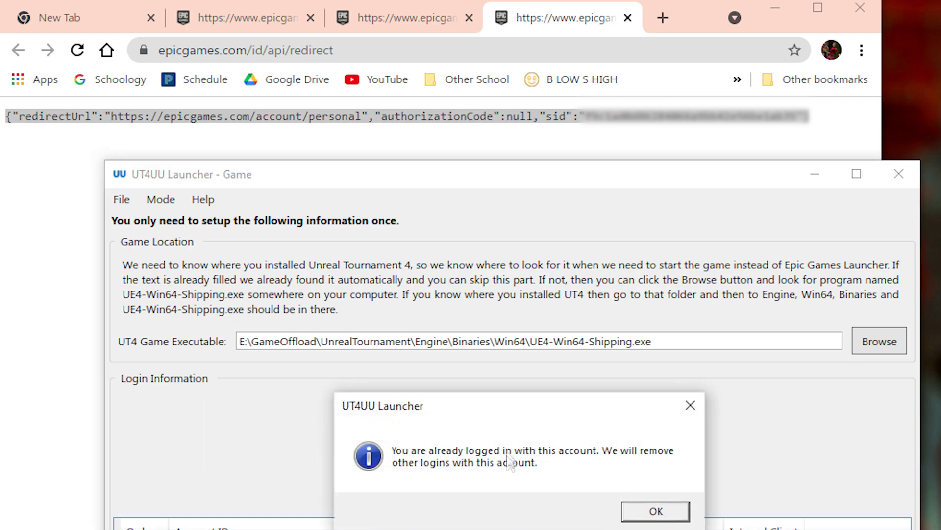
left_click_drag(498, 414, 453, 398)
left_click(610, 498)
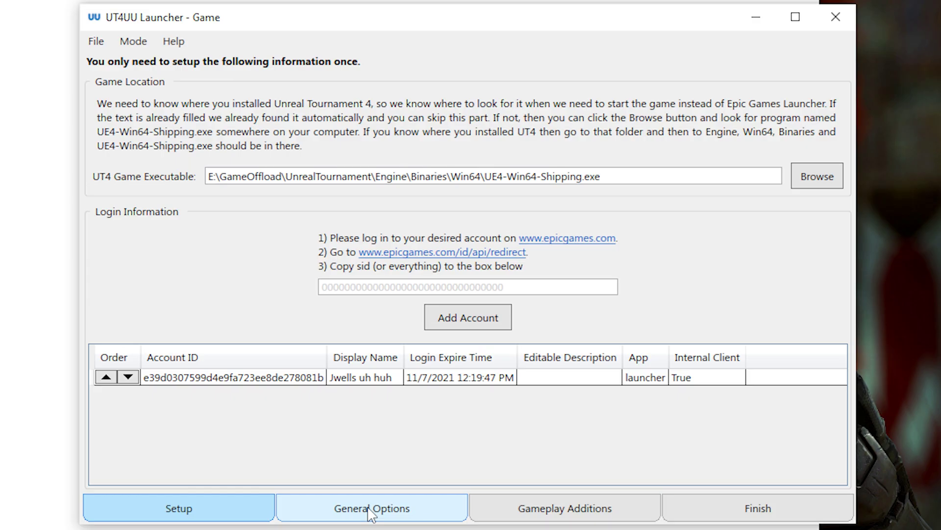
Run the Fast Startup preprocessing in the launcher's general options.
left_click(371, 510)
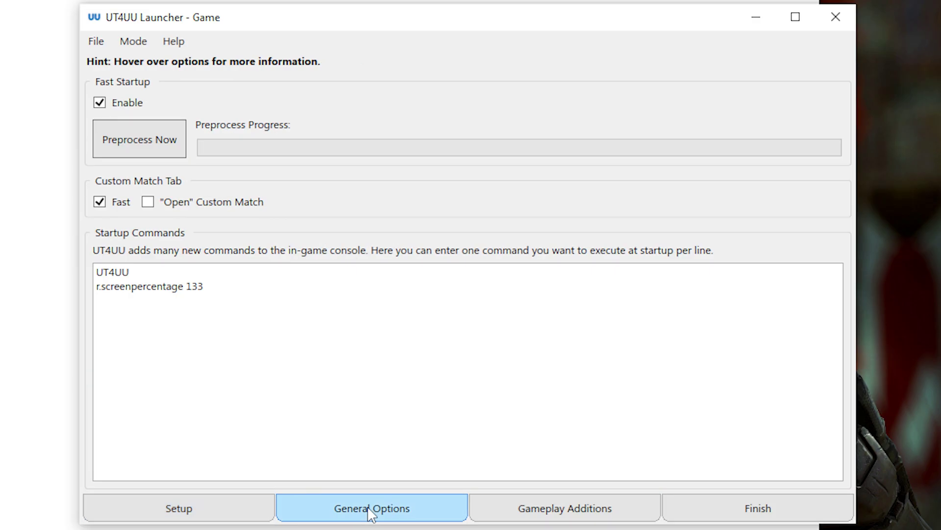
left_click(135, 150)
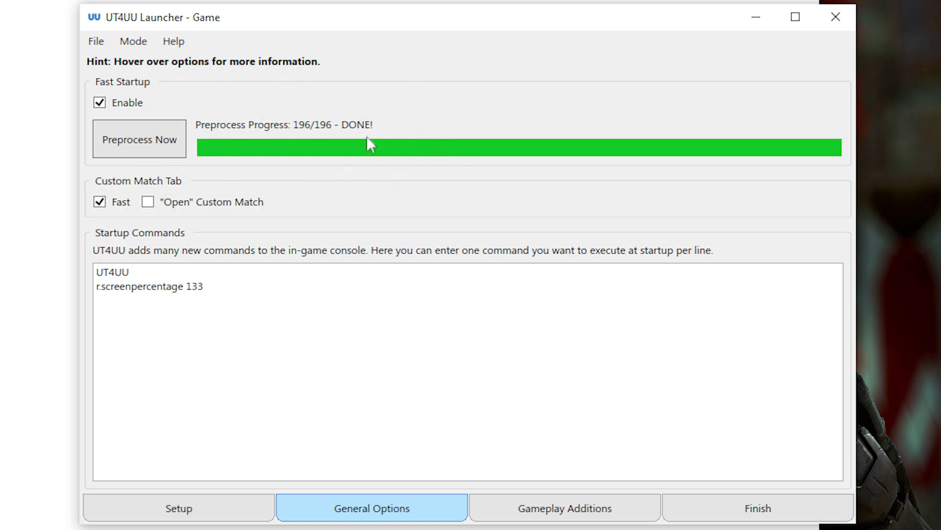
left_click(145, 131)
Create a desktop shortcut for the UT4UU Launcher and close the launcher.
left_click(799, 504)
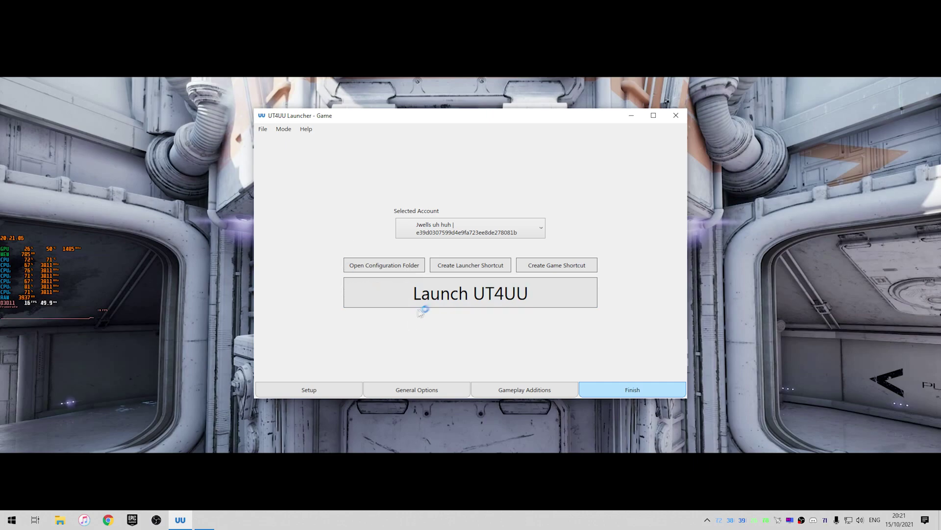
key("super+Tab")
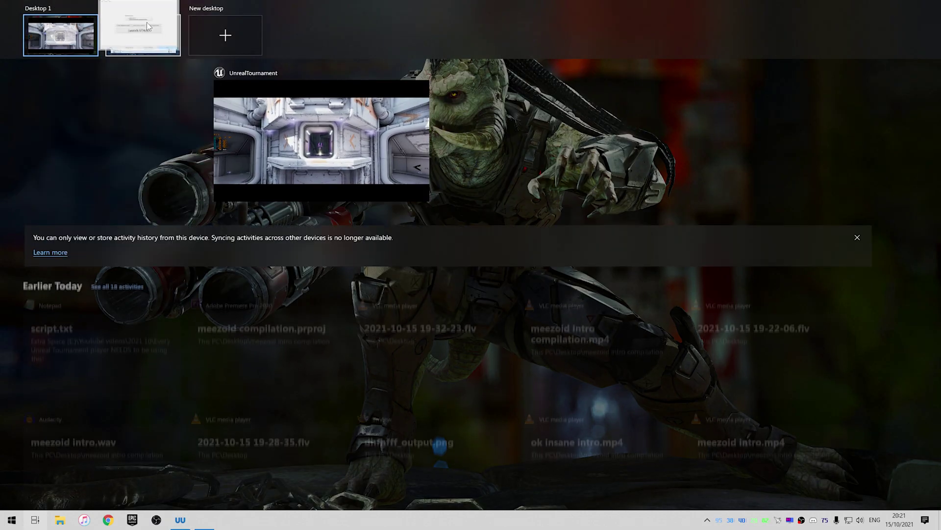
left_click(147, 27)
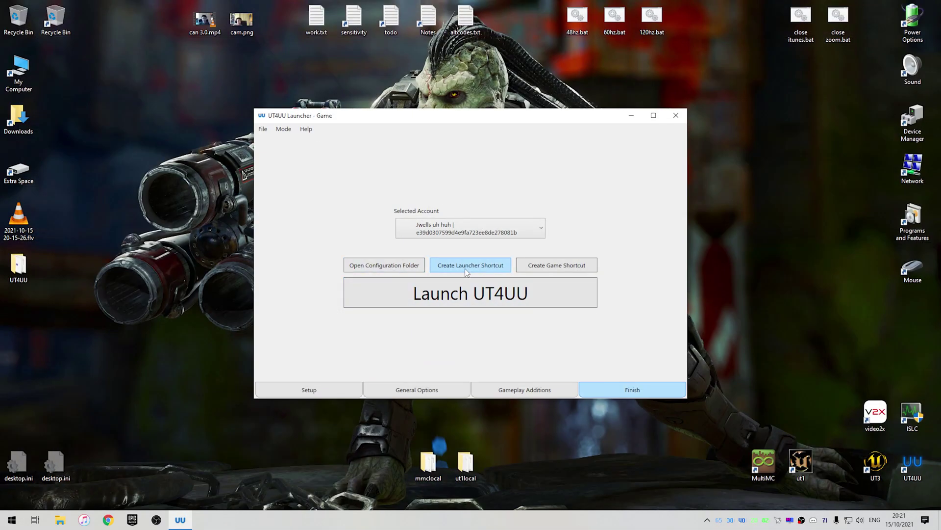
left_click(466, 269)
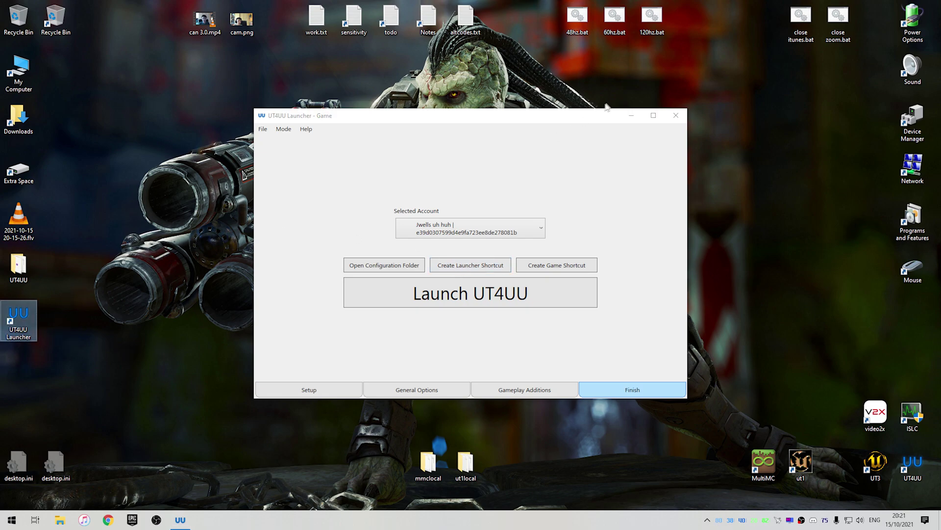
left_click(675, 115)
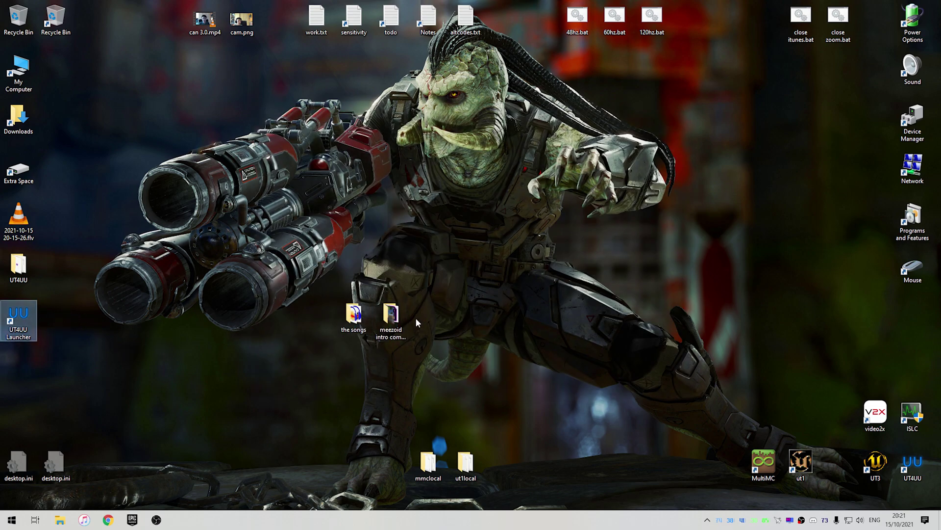
Reopen the launcher from its new desktop shortcut, create a game shortcut for the selected account and close the launcher.
key("Return")
left_click(658, 392)
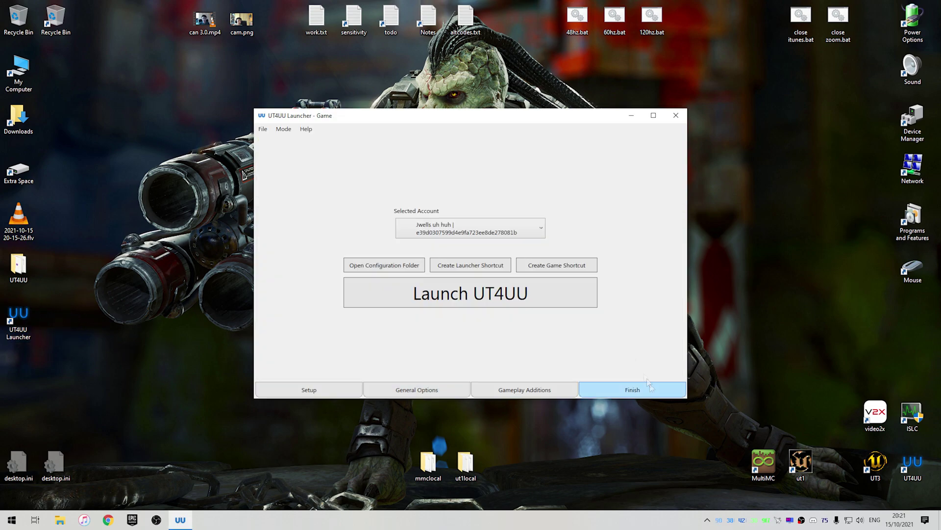
left_click(564, 268)
left_click(676, 115)
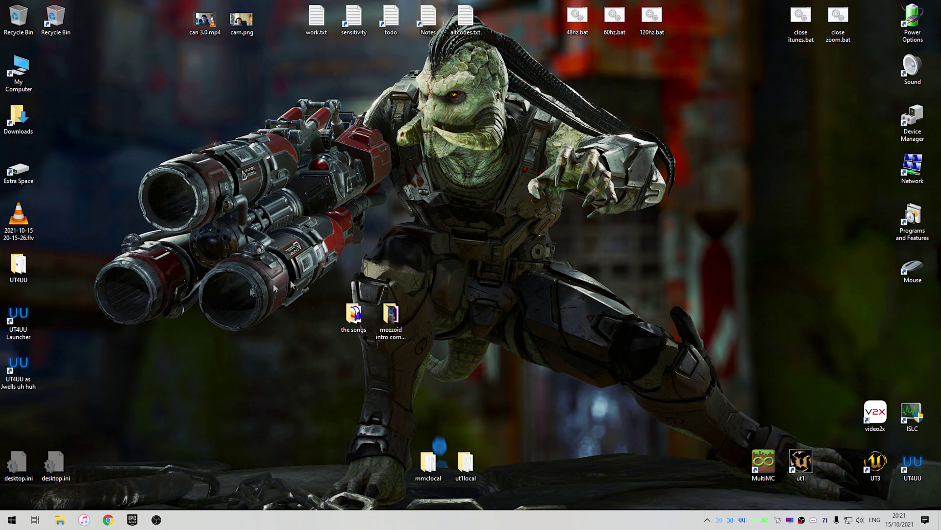
Start the game from the account's UT4UU desktop shortcut and play a Blitz match on the Fort map.
double_click(19, 365)
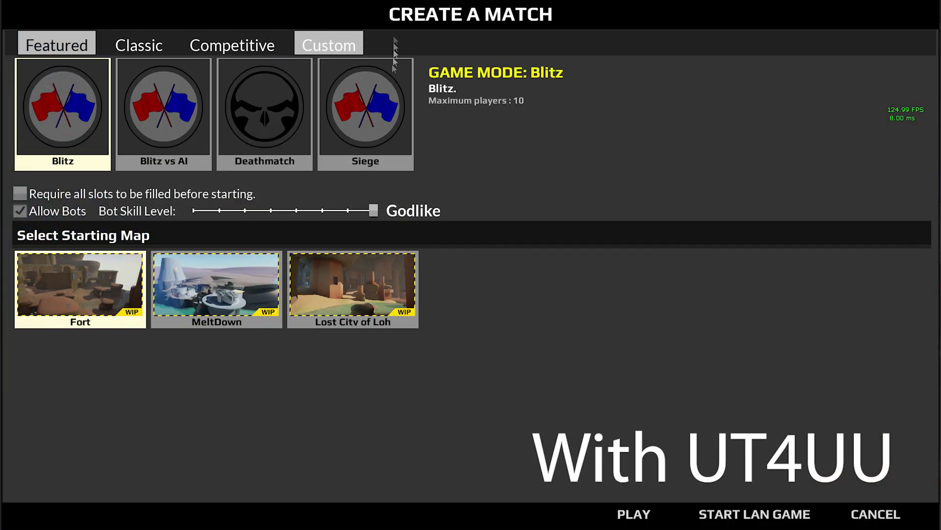
left_click(634, 514)
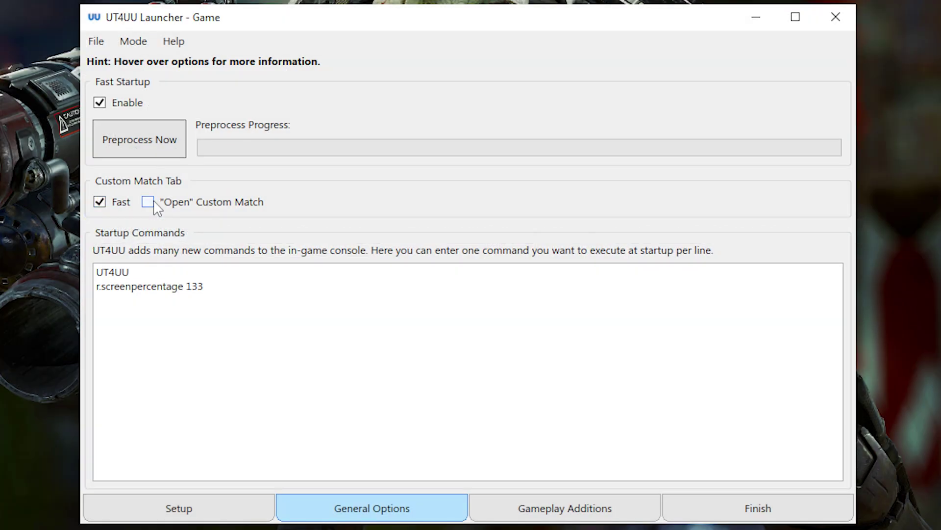
Add stat fps as a startup command on a new line below r.screenpercentage 133.
left_click(157, 207)
mouse_move(150, 206)
left_click_drag(141, 273, 77, 275)
left_click(135, 271)
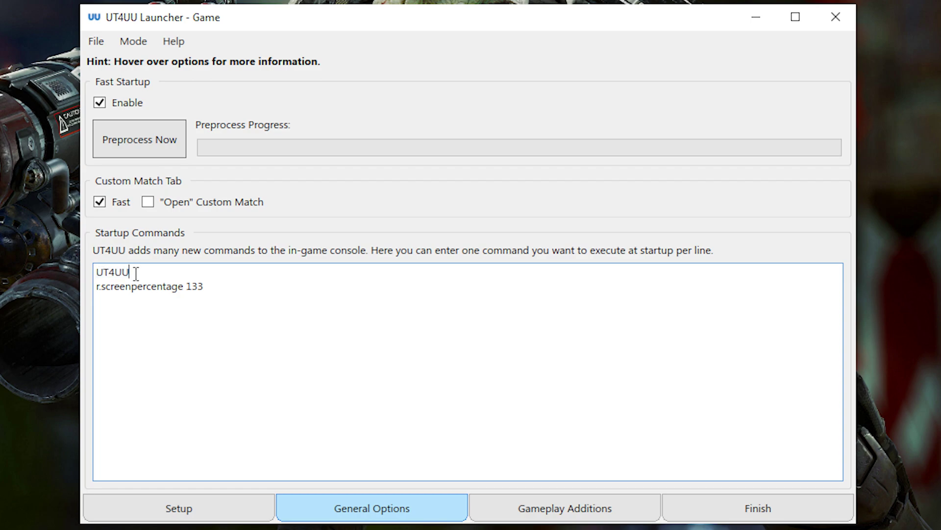
left_click_drag(147, 271, 77, 275)
left_click_drag(214, 287, 96, 287)
left_click(112, 288)
left_click_drag(183, 287, 206, 289)
left_click(202, 287)
type("stat fps")
key("ctrl+a")
left_click(155, 299)
Review the Taunt Player assignments for the NumPad4 and NumPad7 trigger keys.
left_click(555, 515)
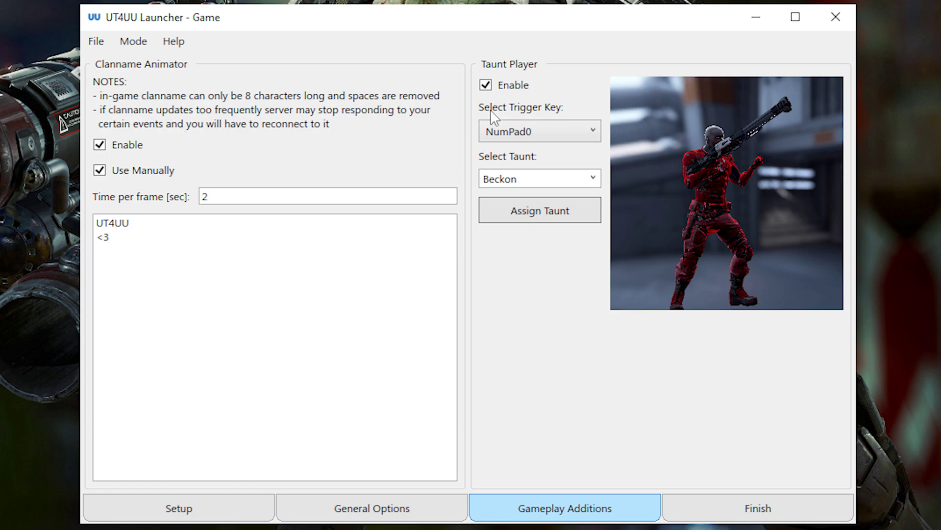
left_click(538, 142)
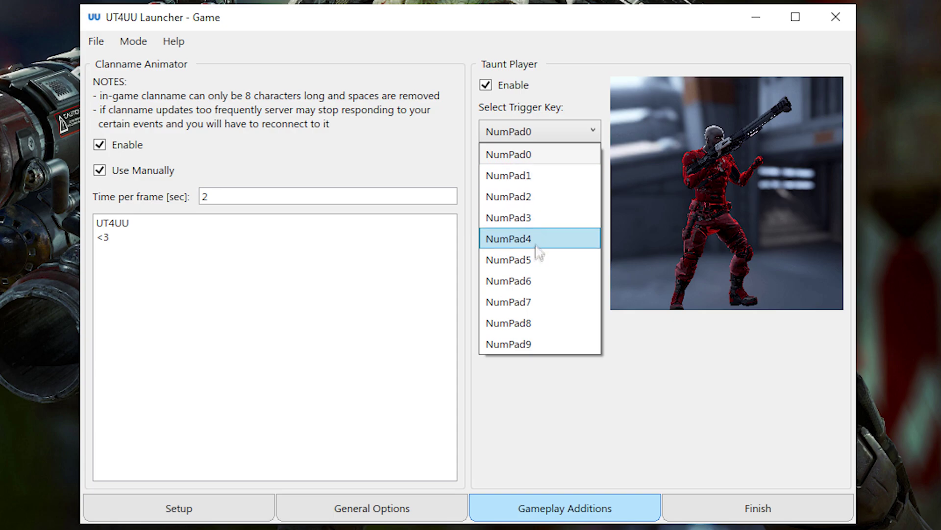
left_click(544, 131)
left_click(544, 132)
left_click(537, 239)
left_click(556, 128)
left_click(563, 301)
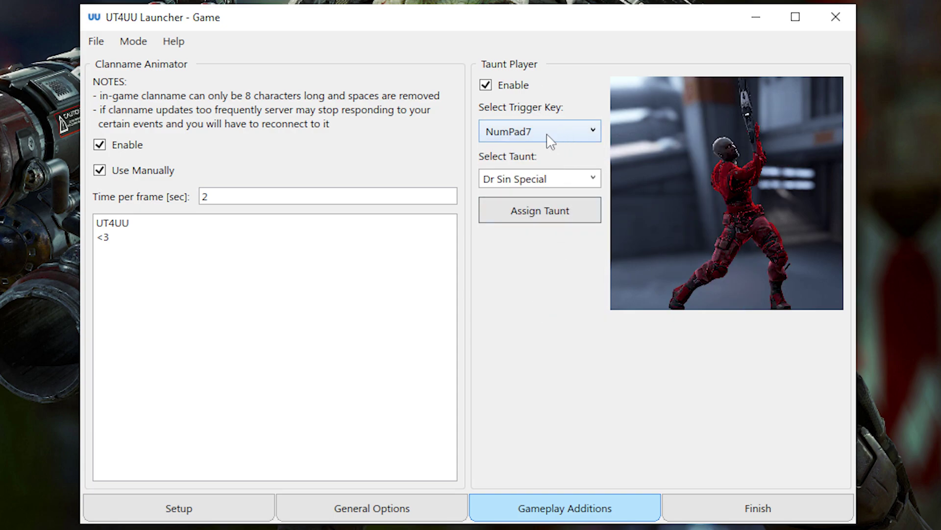
Assign the Come Forth taunt to the NumPad5 trigger key.
left_click(542, 132)
left_click(551, 257)
left_click(563, 186)
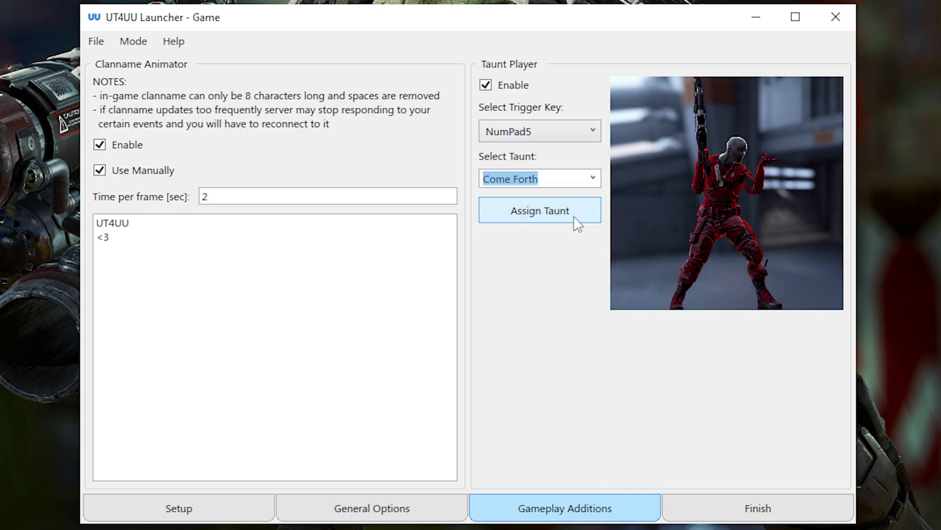
left_click(573, 216)
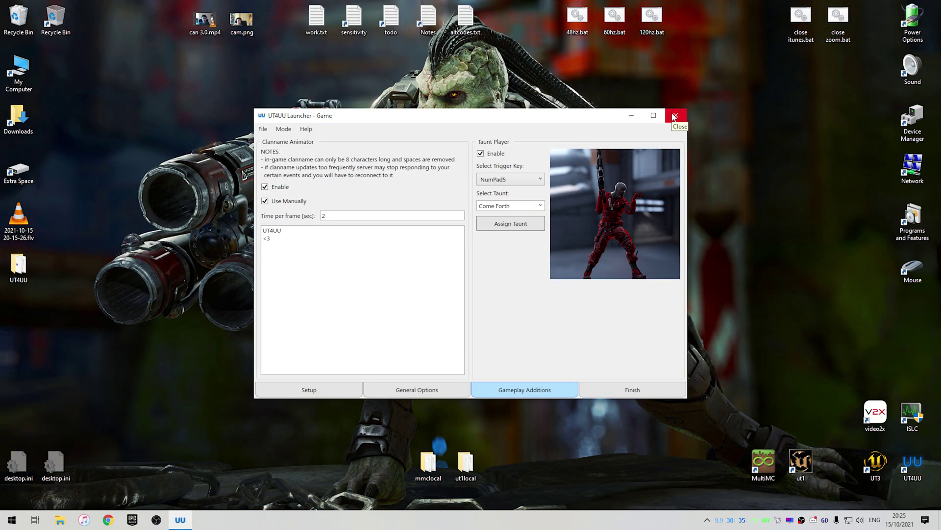
Close the launcher and open UT4UU from its other existing desktop shortcut.
left_click(675, 117)
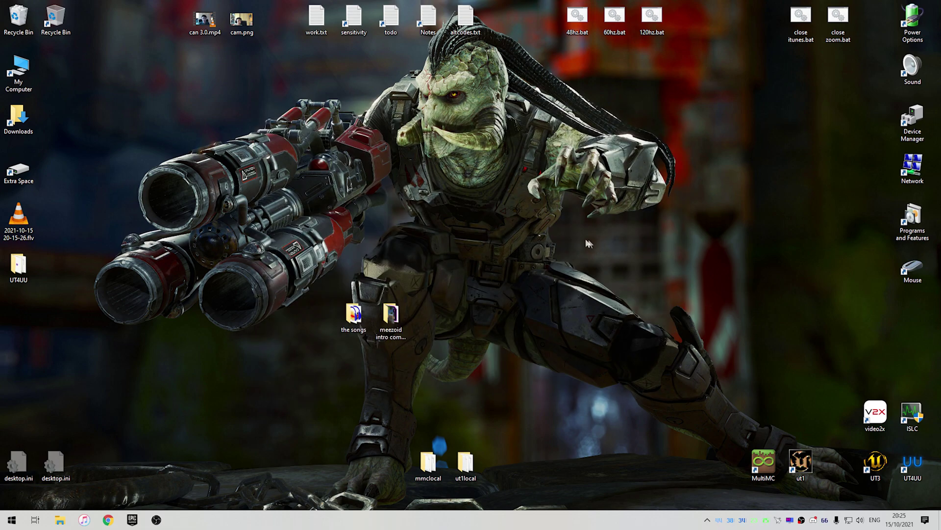
left_click(913, 464)
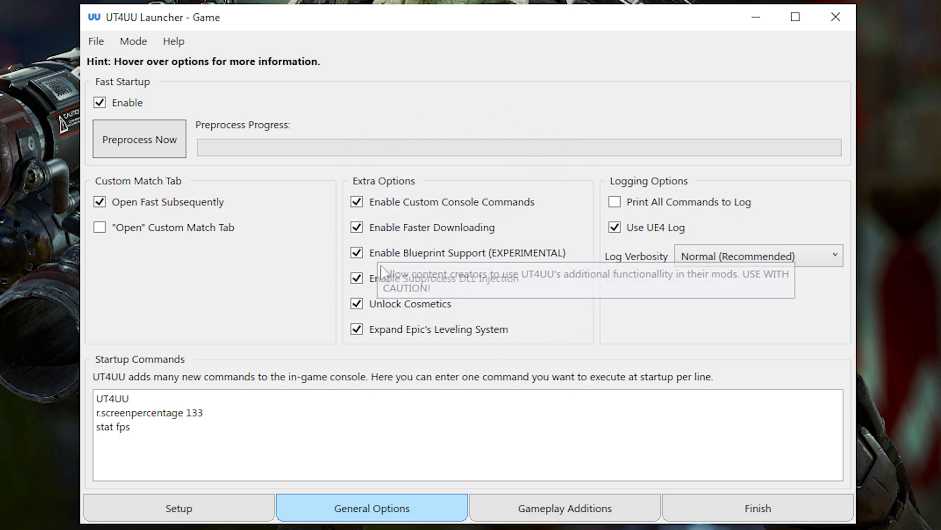
Check the Unlock Cosmetics description and browse the hat, eyewear, taunt, character and introduction choices in the game's Player Settings.
mouse_move(410, 315)
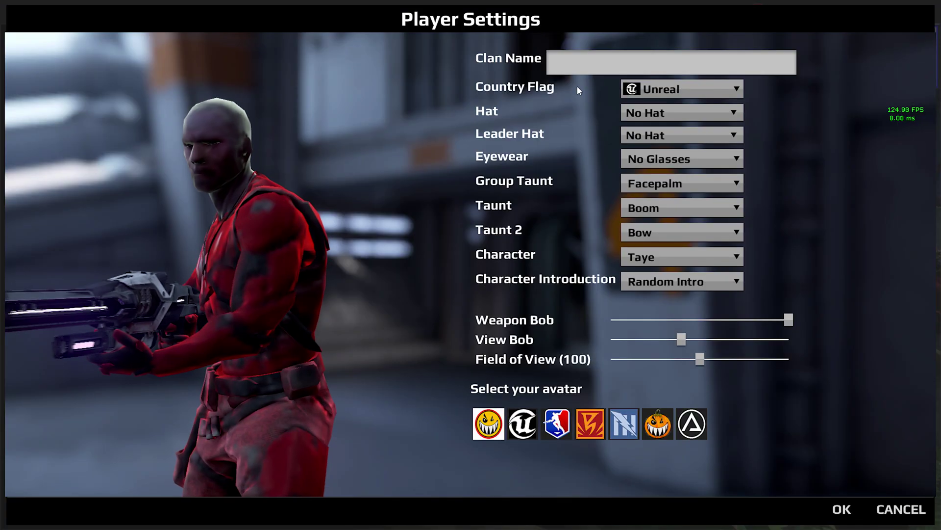
left_click(652, 113)
scroll(673, 221, "down", 5)
key("Escape")
left_click(681, 158)
left_click(652, 178)
left_click(681, 207)
left_click(687, 243)
left_click(688, 255)
left_click(681, 280)
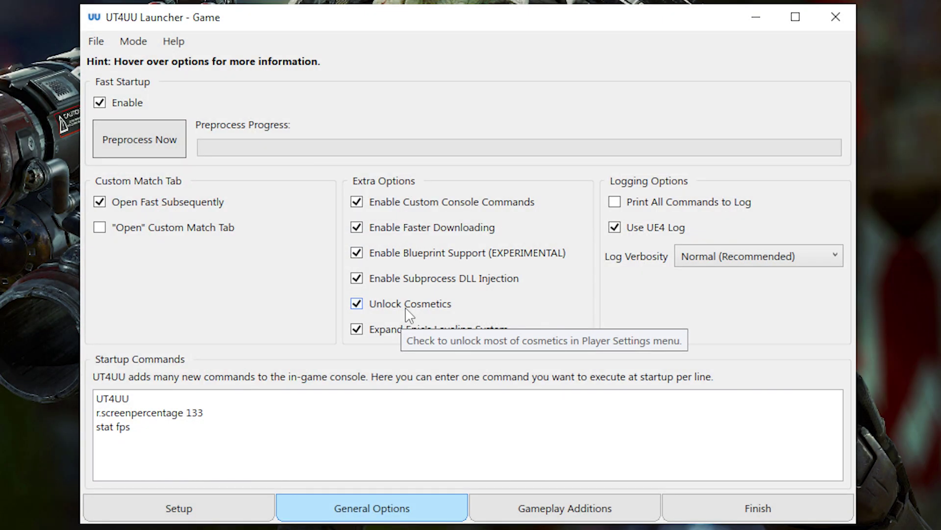
Read the description of Expand Epic's Leveling System and open the launcher's gameplay additions.
mouse_move(409, 329)
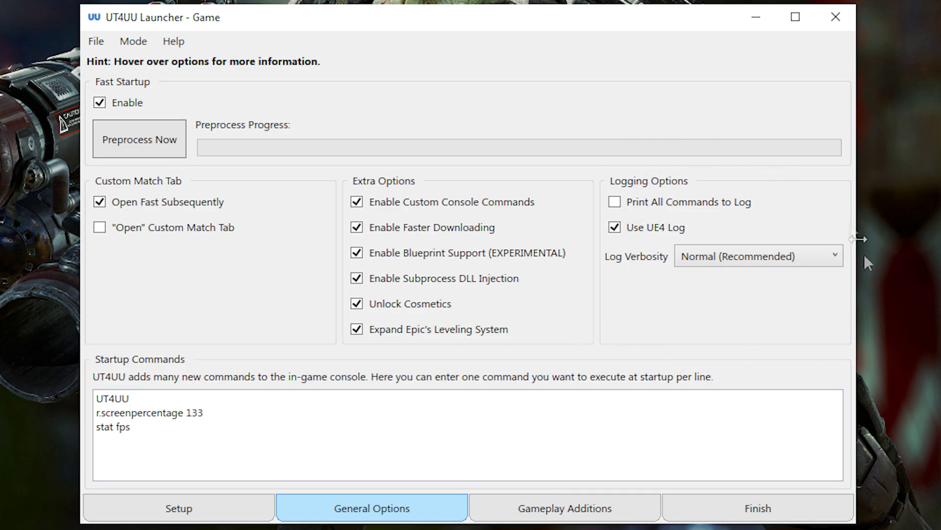
left_click(572, 514)
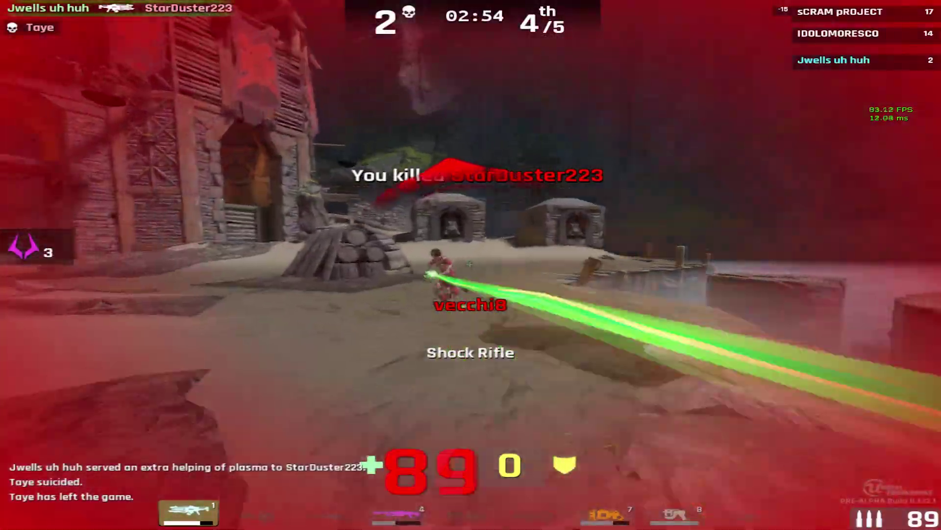
left_click(470, 265)
left_click(471, 264)
left_click(471, 265)
left_click(471, 264)
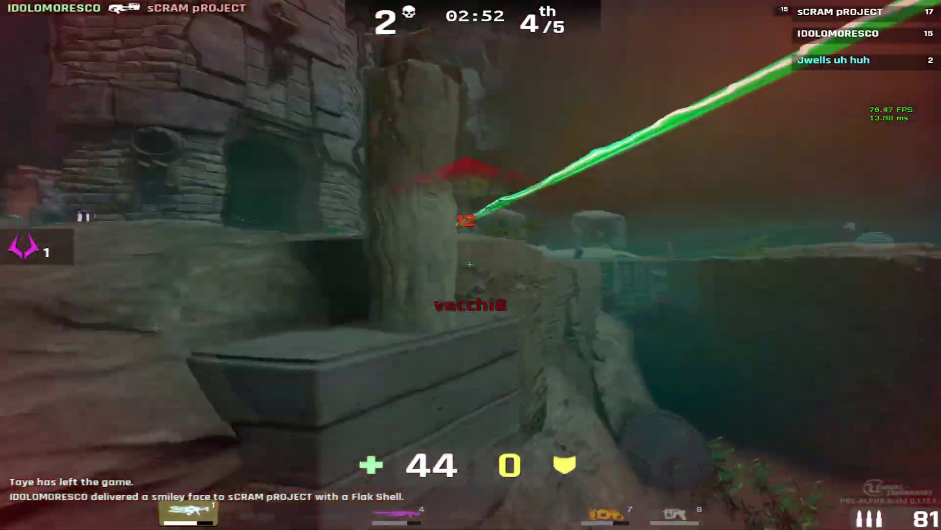
left_click(471, 265)
left_click(471, 265)
left_click(471, 265)
left_click(471, 265)
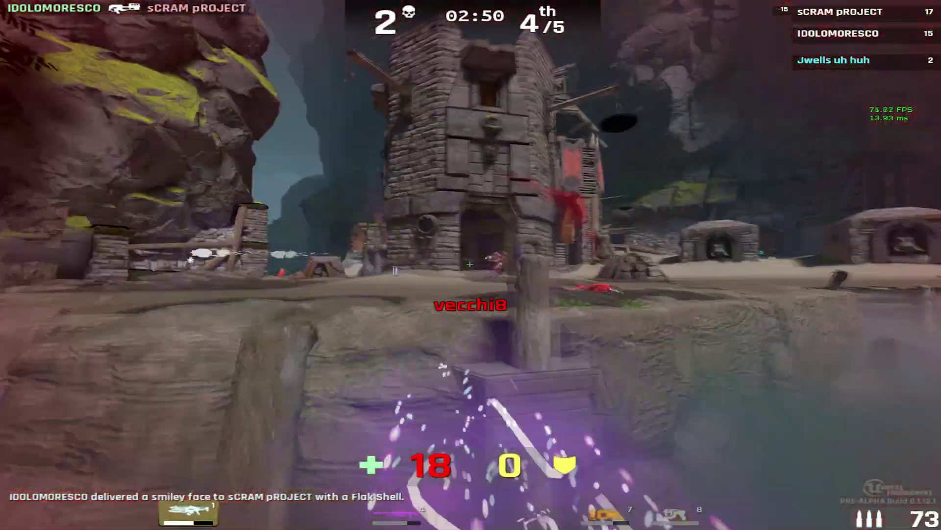
left_click(471, 265)
left_click(471, 265)
left_click(471, 265)
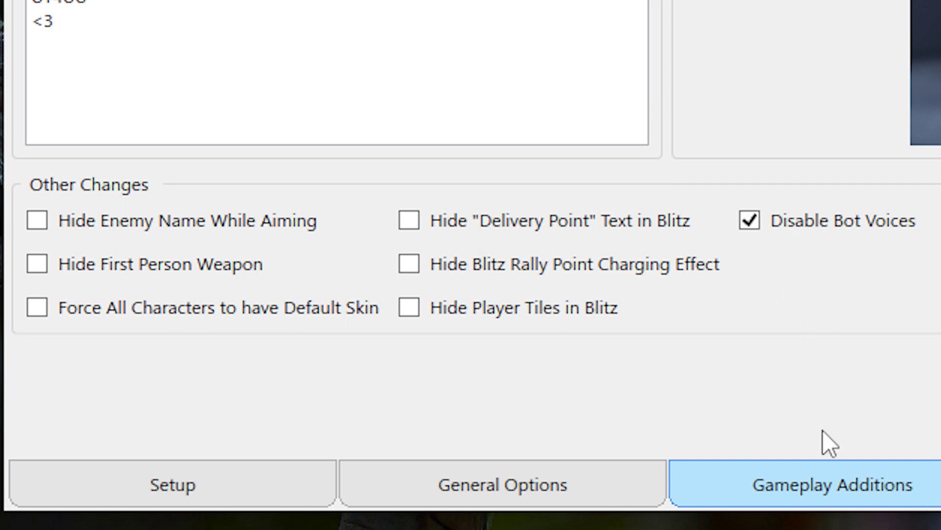
Turn off the Disable Bot Voices option in the Other Changes group.
left_click(831, 221)
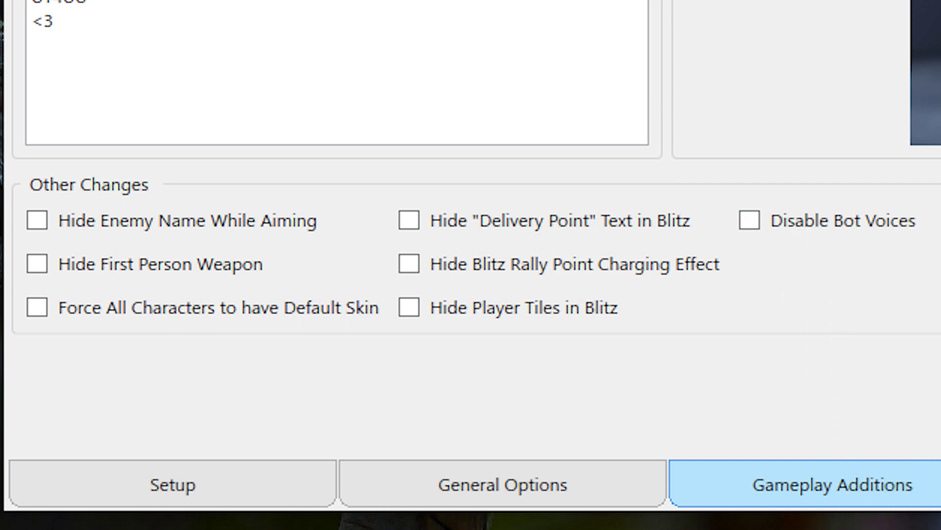